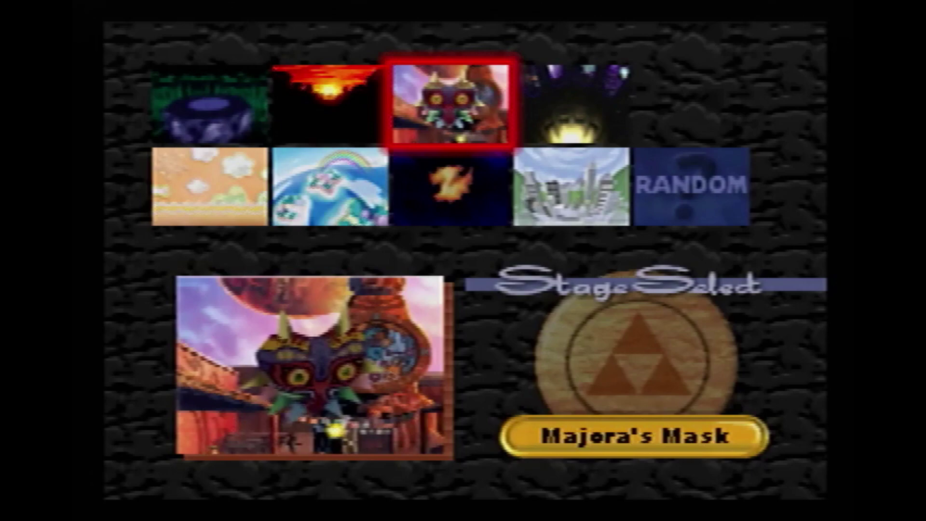
Preview Congo Jungle, return to Majora's Mask on Stage Select, and start the match
{"action": "key", "text": "Left"}
{"action": "key", "text": "Right"}
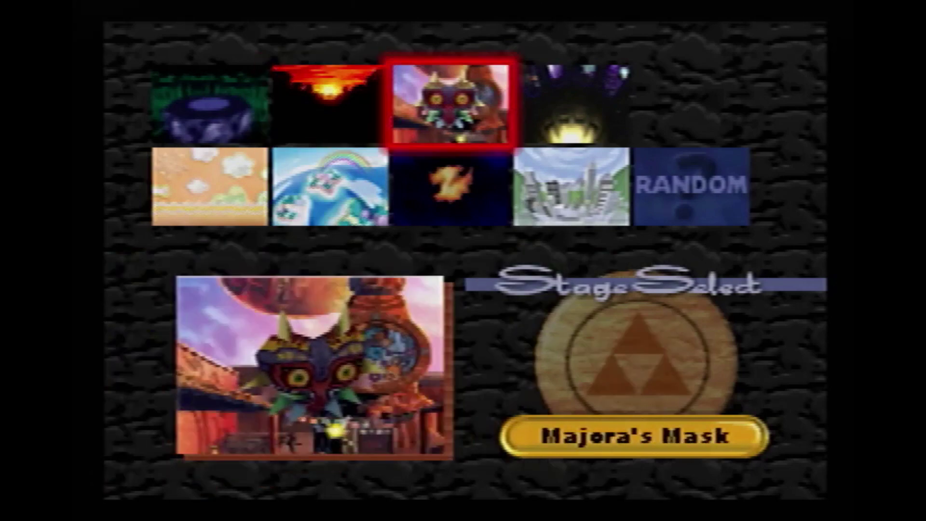
{"action": "key", "text": "Return"}
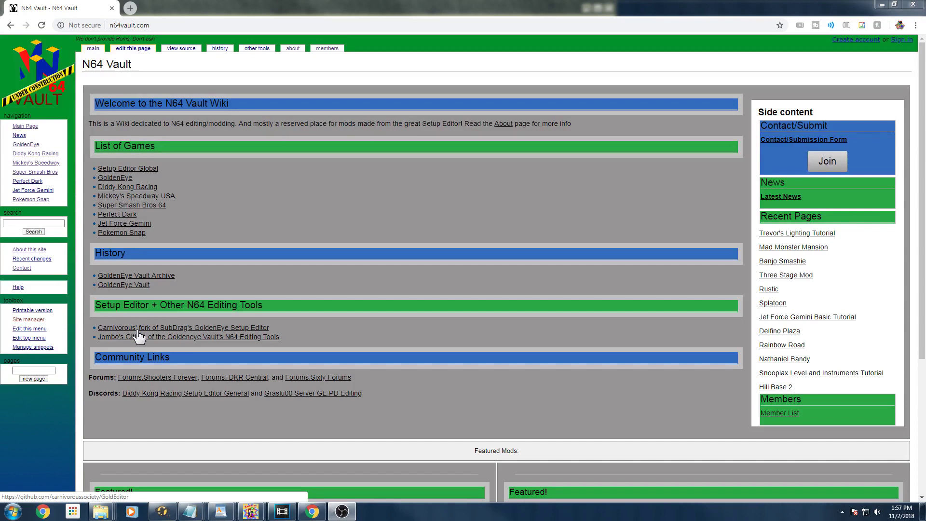
Follow the wiki link to Carnivorous' fork of SubDrag's GoldenEye Setup Editor on GitHub
{"action": "left_click", "coordinate": [208, 328]}
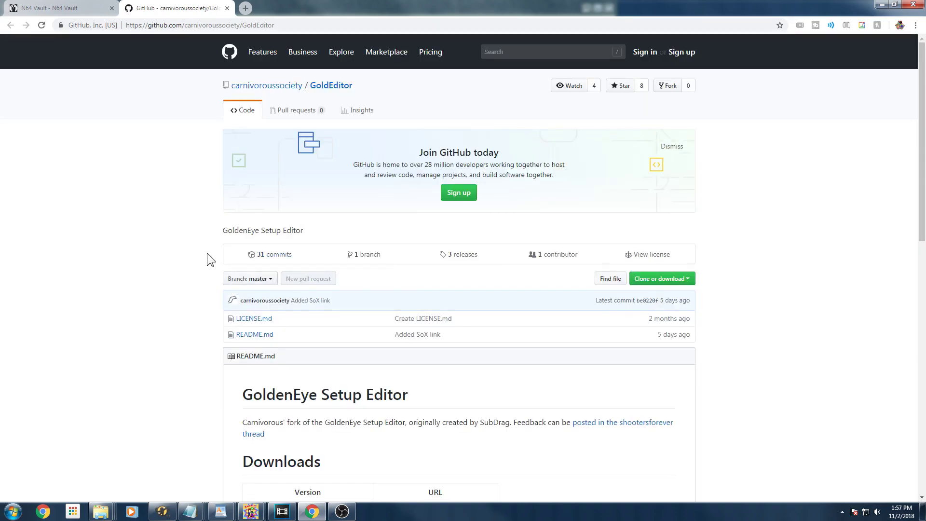
Scroll to the README's Downloads table and download gesetupeditor4beta.7z
{"action": "scroll", "coordinate": [220, 272], "scroll_direction": "down", "scroll_amount": 4}
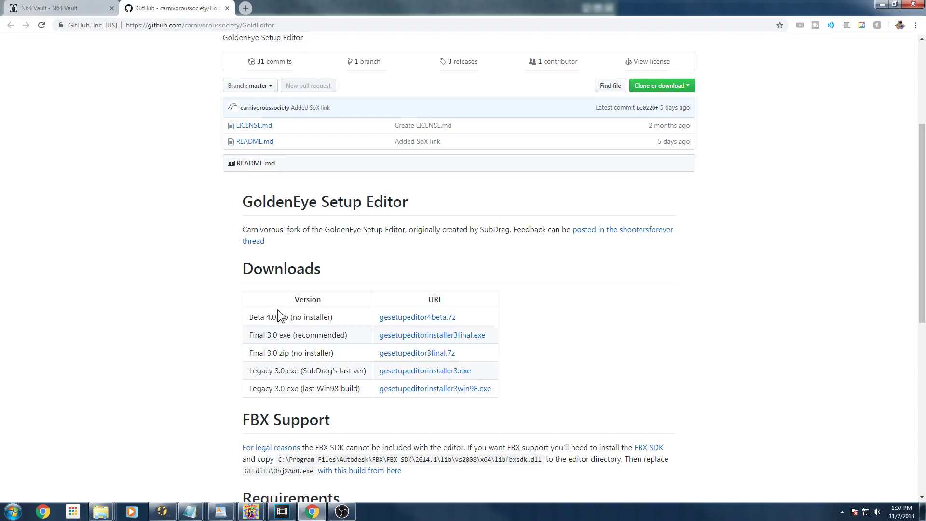
{"action": "left_click", "coordinate": [415, 318]}
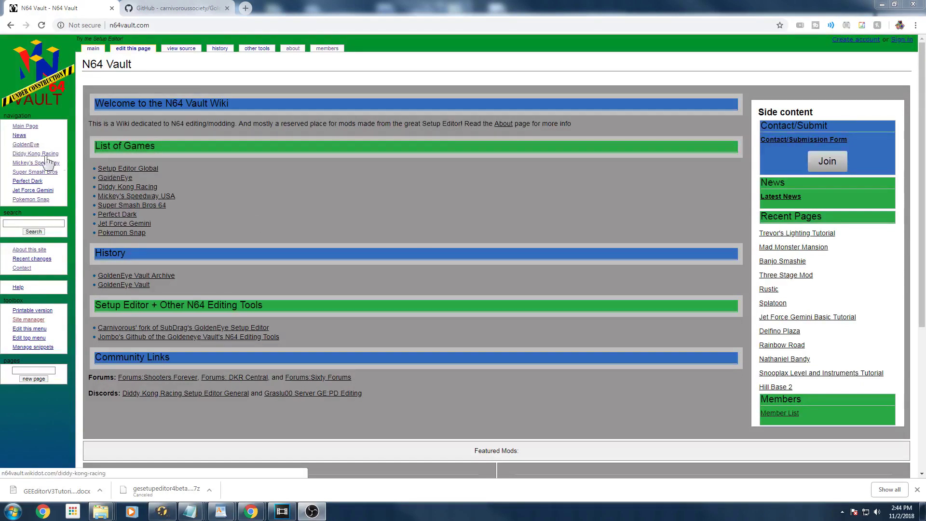
Go through Super Smash Bros, SSB Guides, SubDrag SSB Level Guide and download GEEditorV3TutorialSSBLevels.docx
{"action": "left_click", "coordinate": [41, 174]}
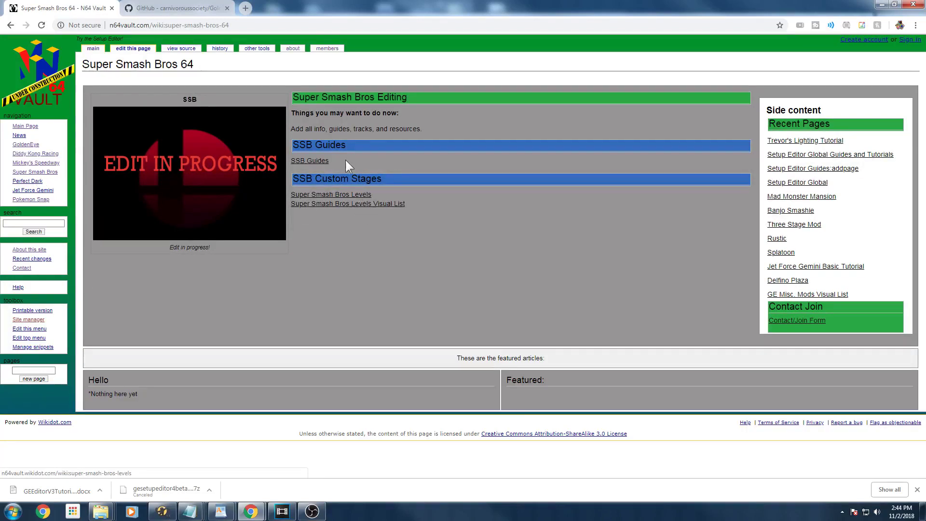
{"action": "left_click", "coordinate": [315, 162]}
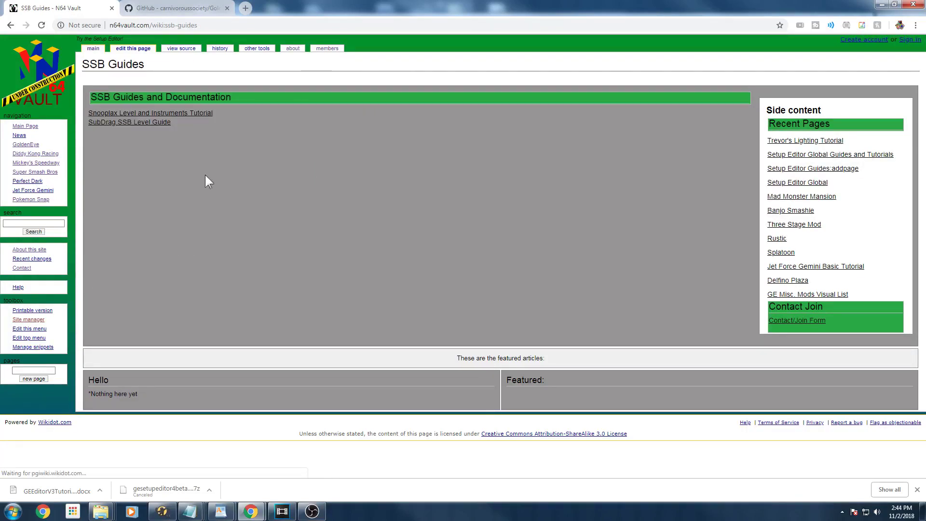
{"action": "left_click", "coordinate": [128, 123]}
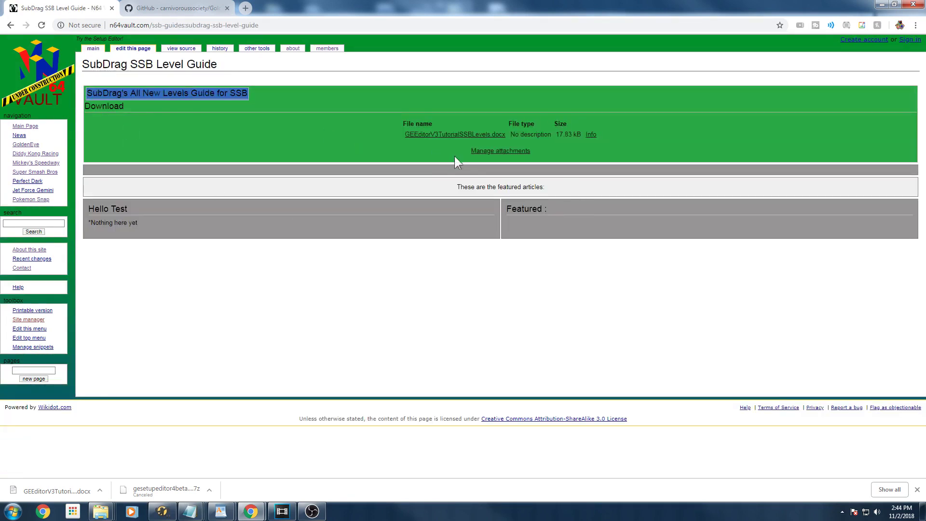
{"action": "left_click", "coordinate": [463, 135]}
{"action": "left_click", "coordinate": [463, 136]}
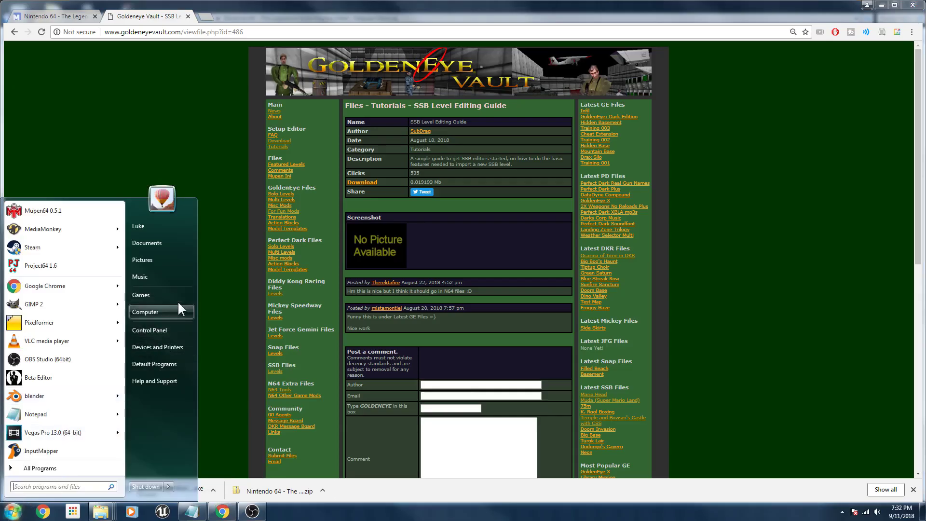
Open the C:\GEEdit3\hyrule folder in Windows Explorer
{"action": "left_click", "coordinate": [175, 309]}
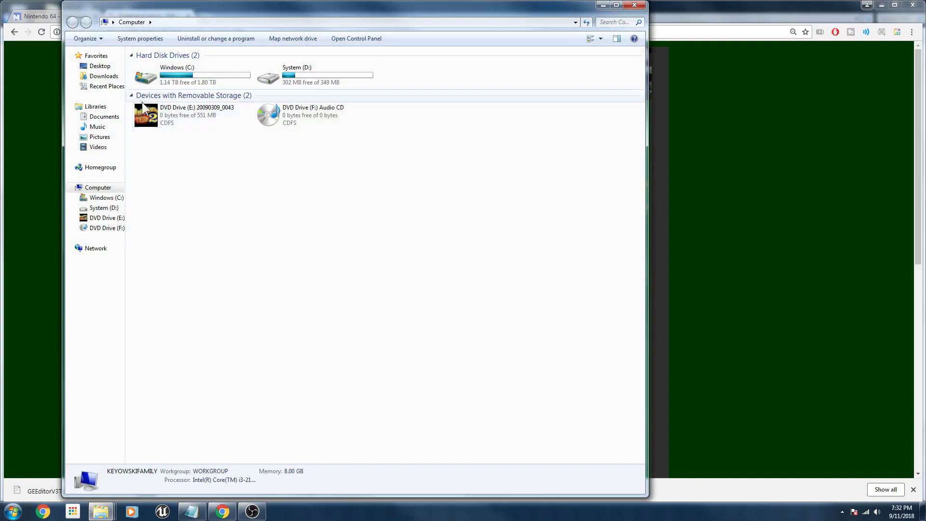
{"action": "double_click", "coordinate": [204, 79]}
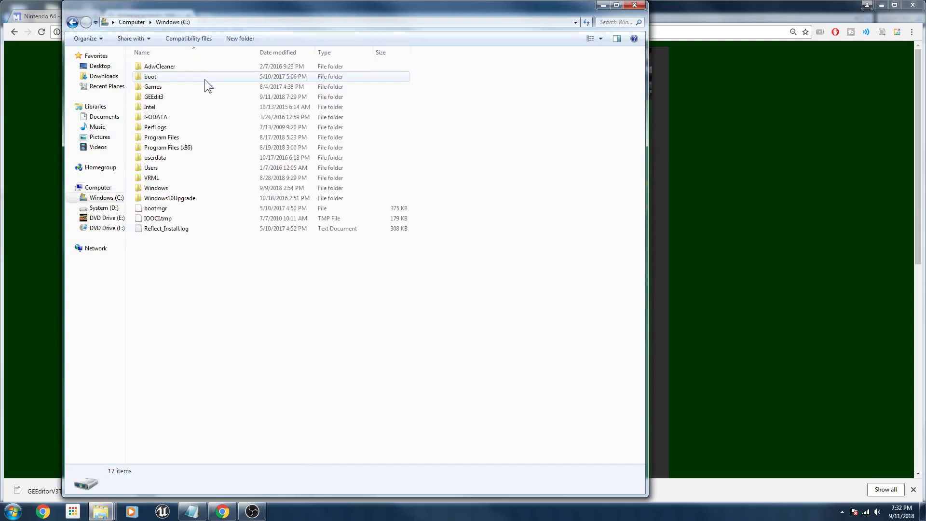
{"action": "double_click", "coordinate": [235, 98]}
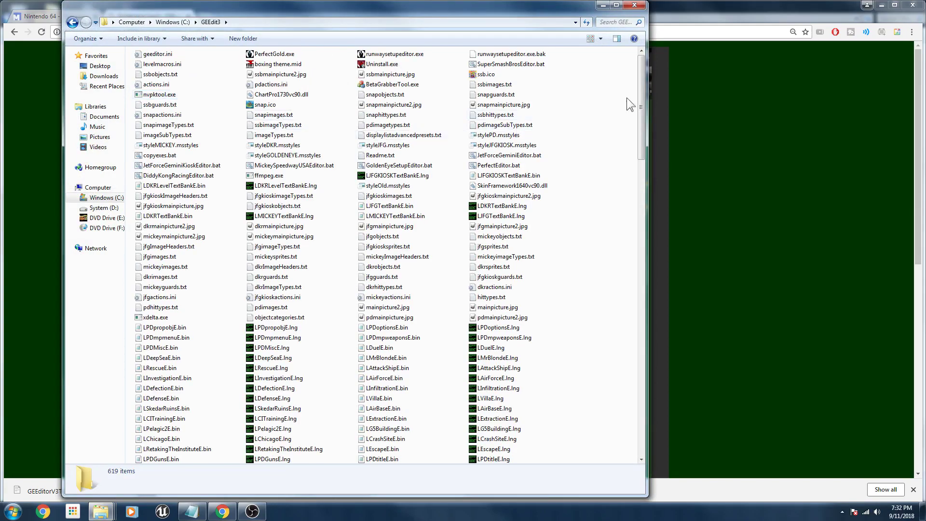
{"action": "left_click_drag", "start_coordinate": [643, 130], "coordinate": [612, 400]}
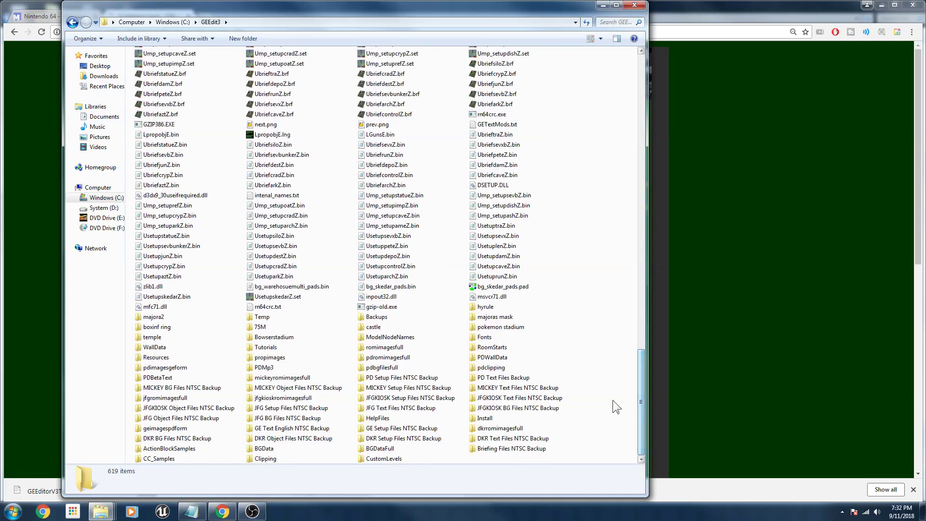
{"action": "double_click", "coordinate": [502, 308]}
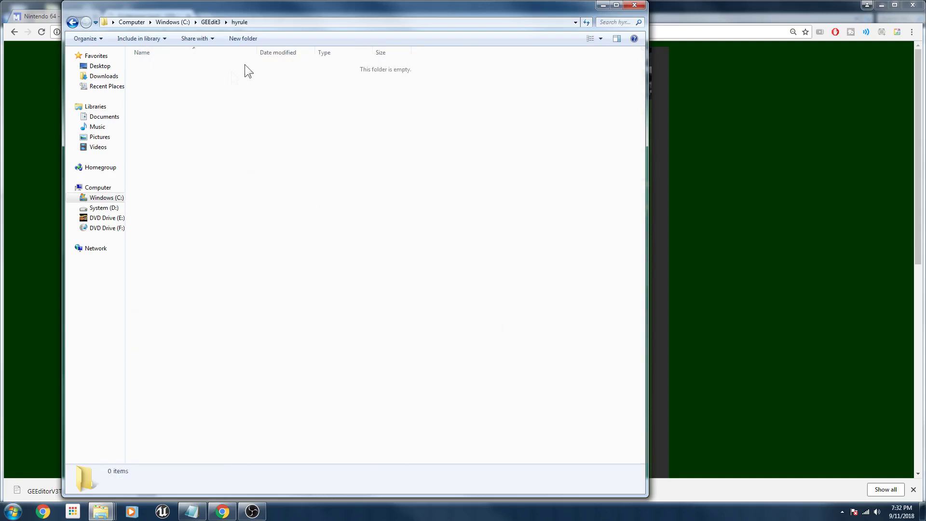
Paste Super Smash Bros. (U) [!].rom into hyrule and move the Explorer window aside
{"action": "right_click", "coordinate": [274, 96]}
{"action": "left_click", "coordinate": [226, 100]}
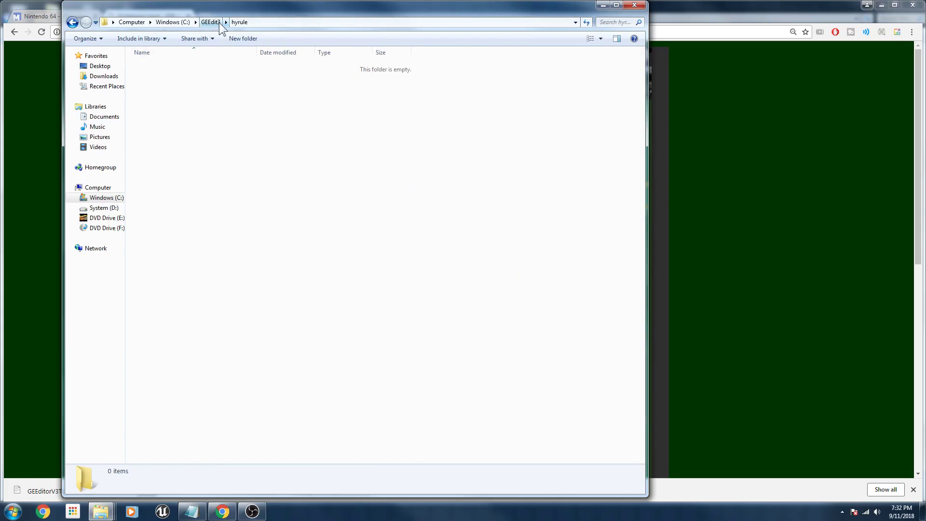
{"action": "key", "text": "ctrl+v"}
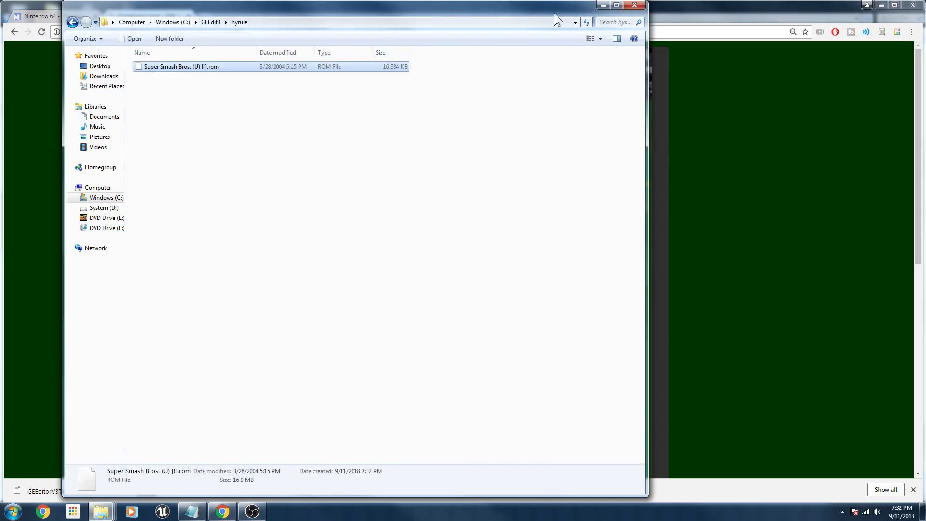
{"action": "left_click_drag", "start_coordinate": [554, 12], "coordinate": [633, 27]}
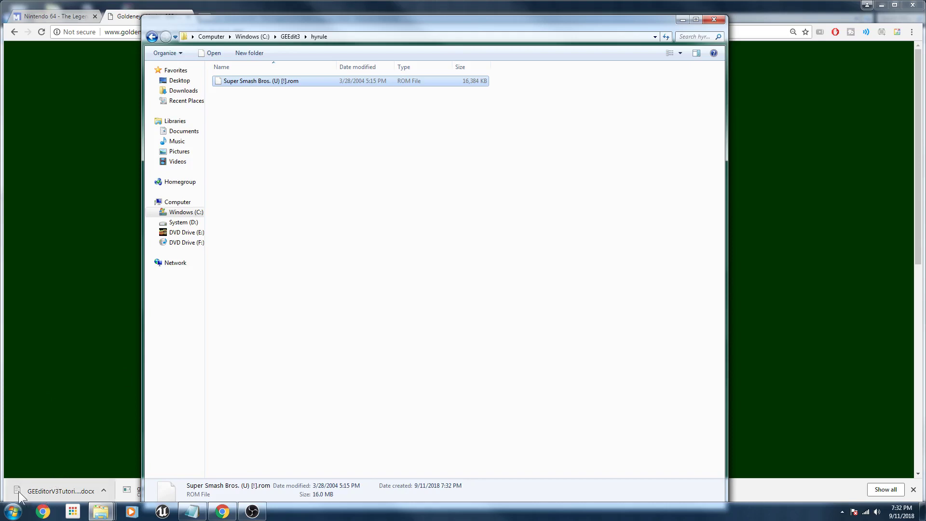
{"action": "left_click", "coordinate": [13, 511]}
Launch Beta Editor from a Start search for 'beta' and accept and download its update
{"action": "type", "text": "beta"}
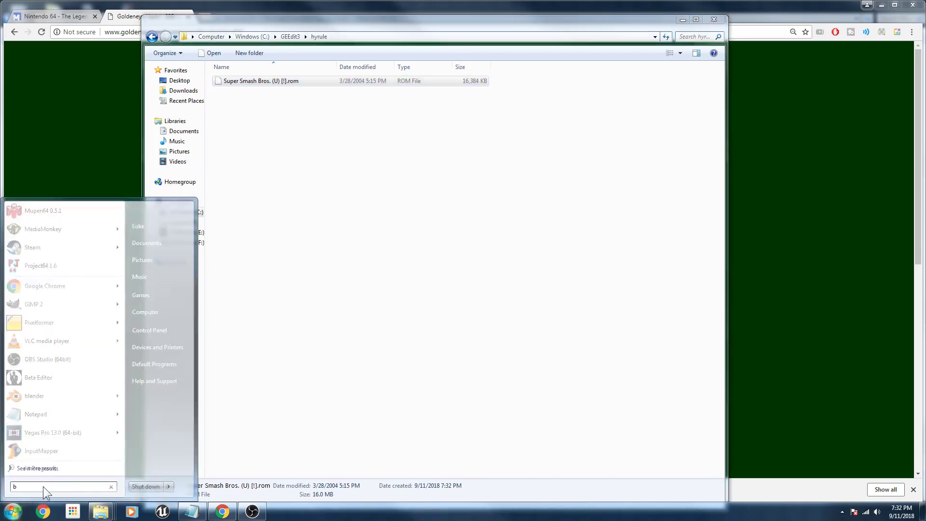
{"action": "left_click", "coordinate": [68, 223]}
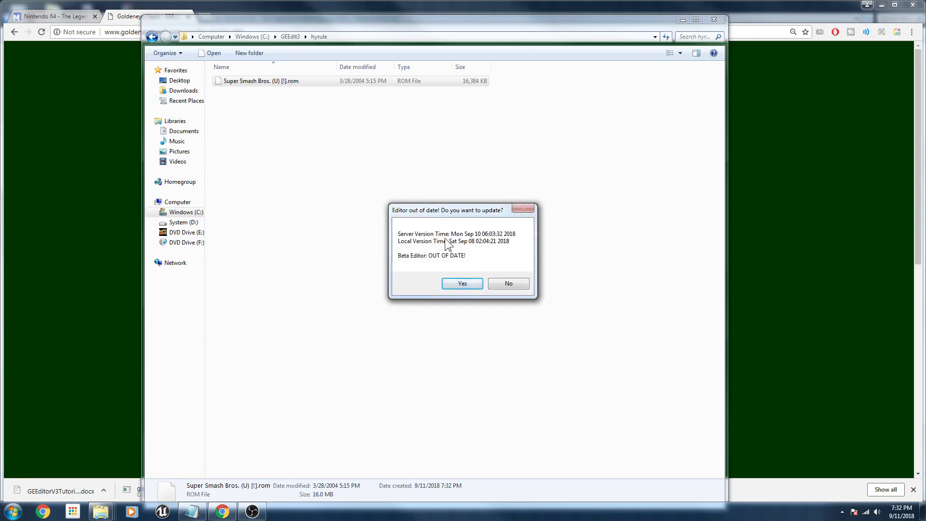
{"action": "left_click", "coordinate": [462, 283]}
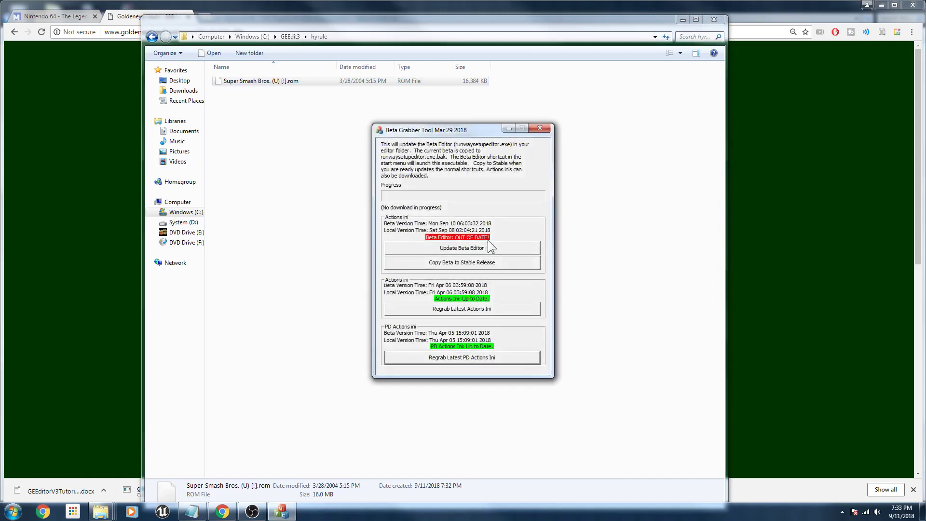
{"action": "left_click", "coordinate": [517, 247]}
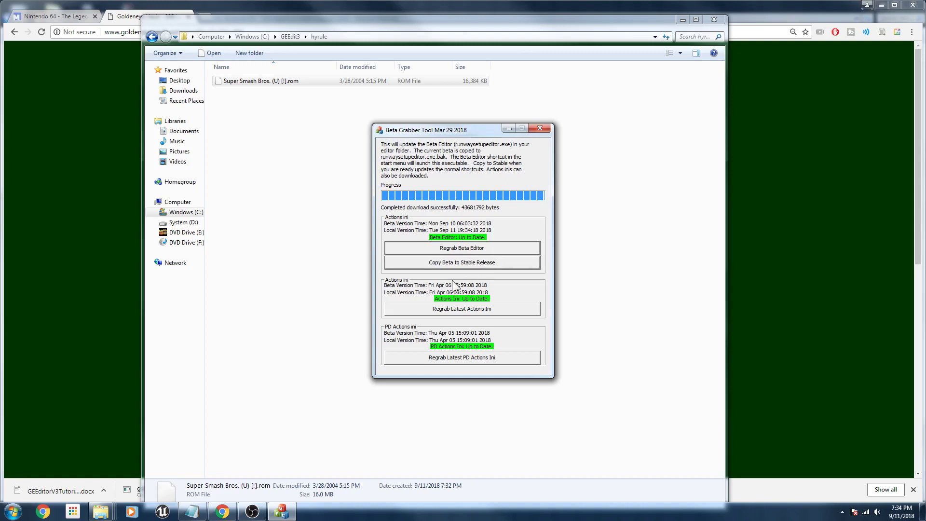
Relaunch the updated Beta Editor from a Start search for 'beta'
{"action": "left_click", "coordinate": [14, 513]}
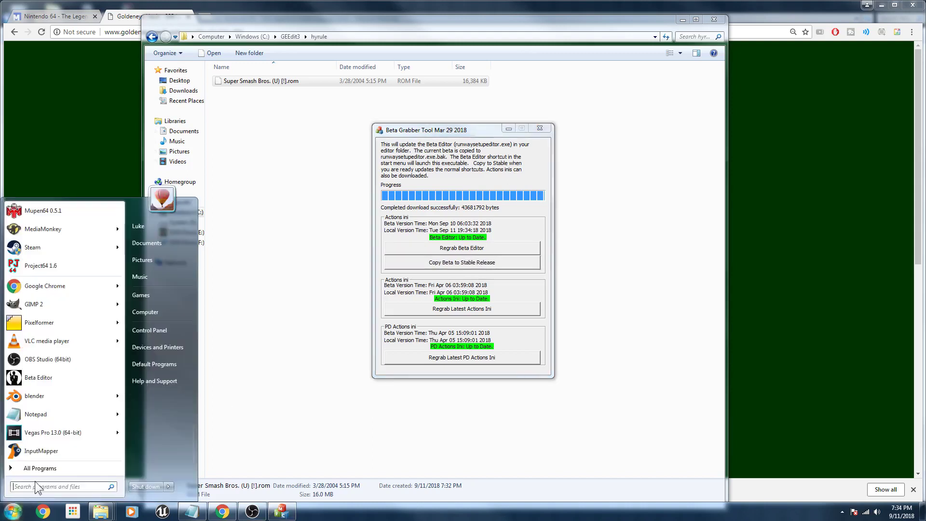
{"action": "type", "text": "beta"}
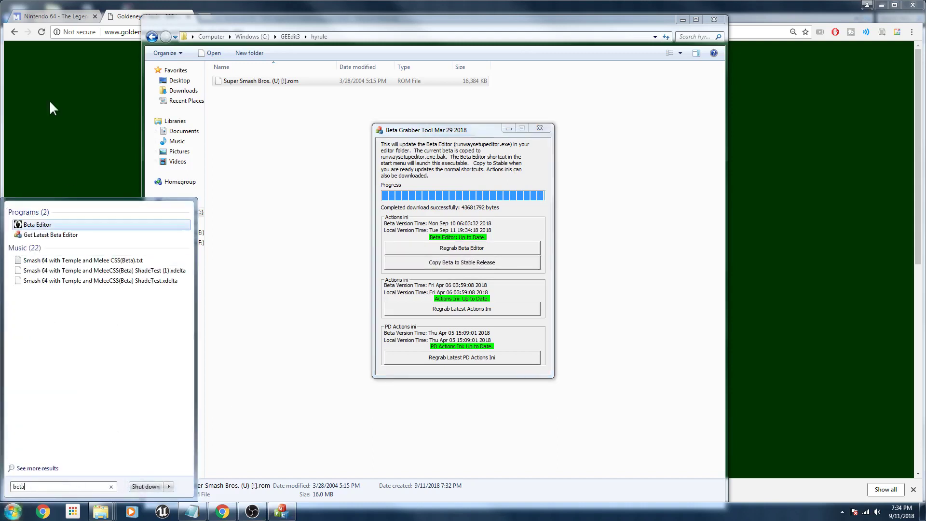
{"action": "key", "text": "Return"}
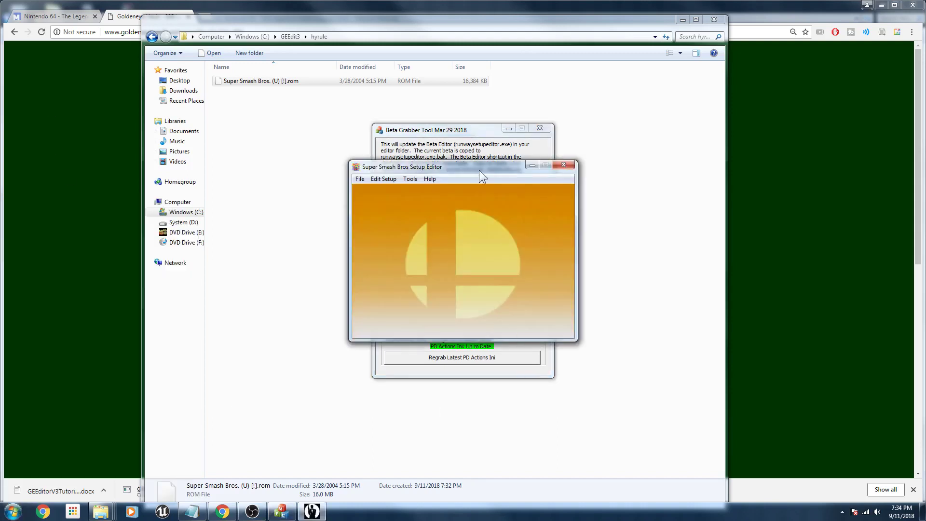
Set Tools > Switch Editor Game to Super Smash Bros and reposition the editor window
{"action": "left_click", "coordinate": [416, 178]}
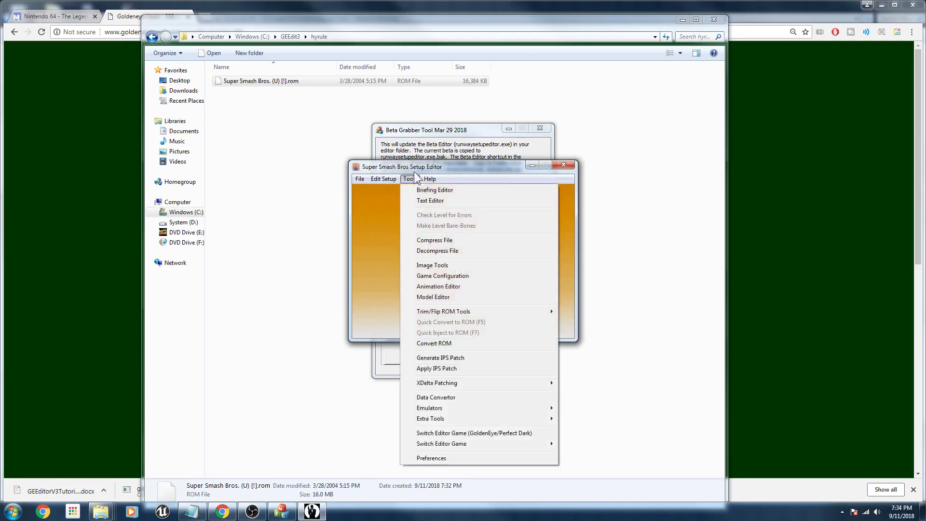
{"action": "left_click", "coordinate": [411, 172]}
{"action": "left_click", "coordinate": [415, 178]}
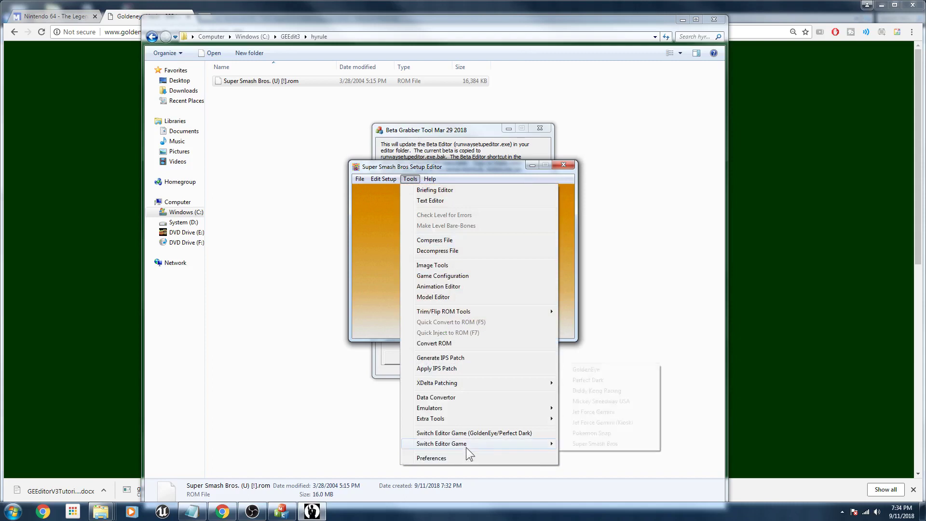
{"action": "mouse_move", "coordinate": [475, 444]}
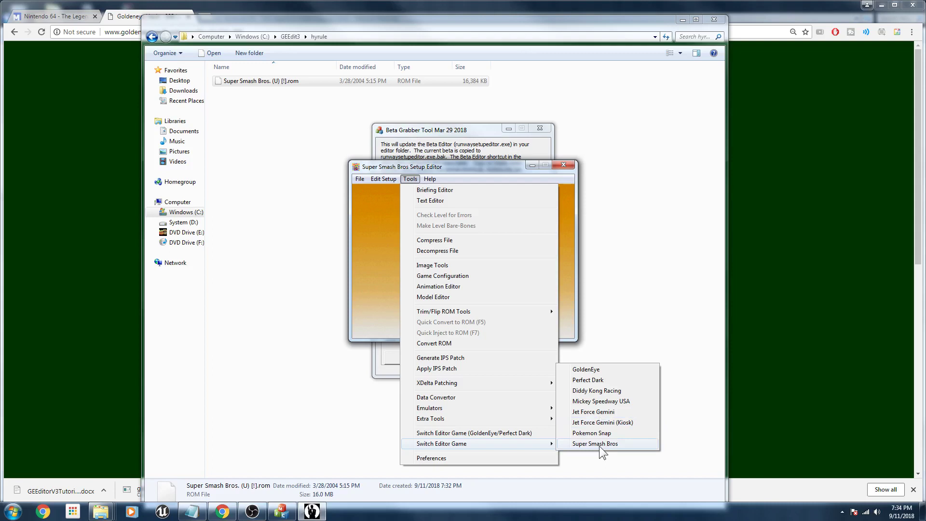
{"action": "left_click", "coordinate": [598, 443]}
{"action": "left_click_drag", "start_coordinate": [400, 159], "coordinate": [321, 124]}
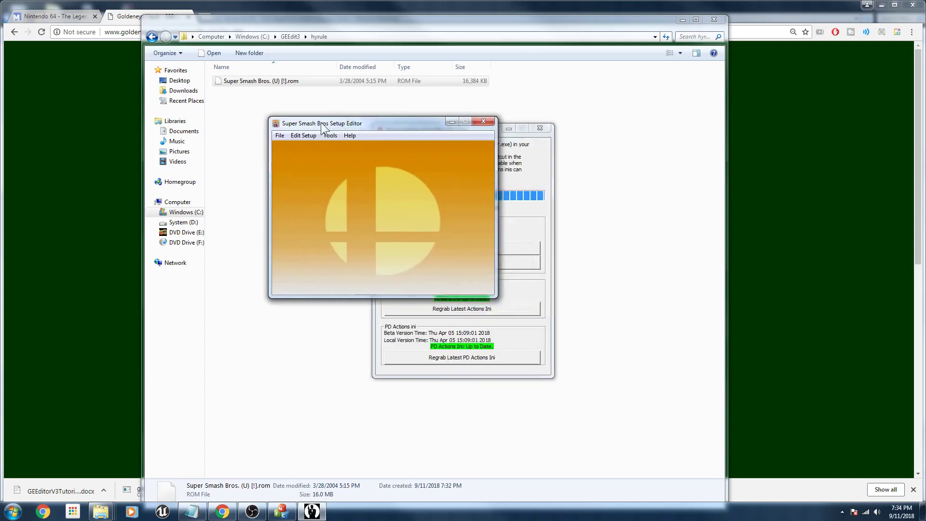
{"action": "left_click", "coordinate": [330, 135]}
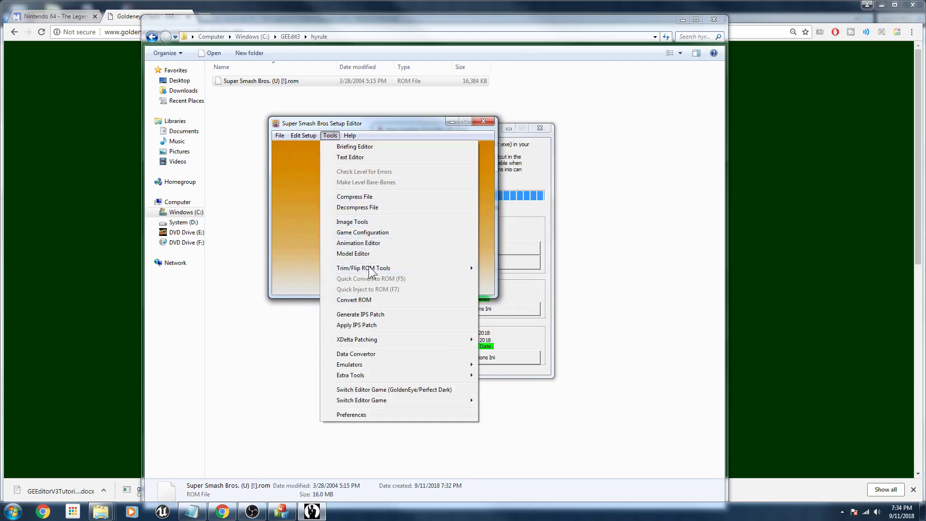
{"action": "mouse_move", "coordinate": [302, 136]}
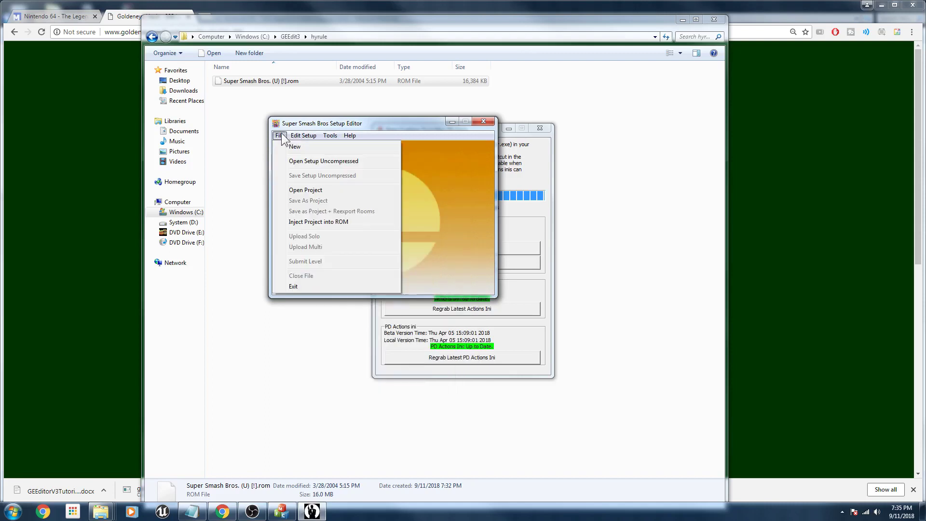
Open Setup Uncompressed from the GEEdit3\hyrule folder with Hyrule Castle as the level
{"action": "left_click", "coordinate": [338, 165]}
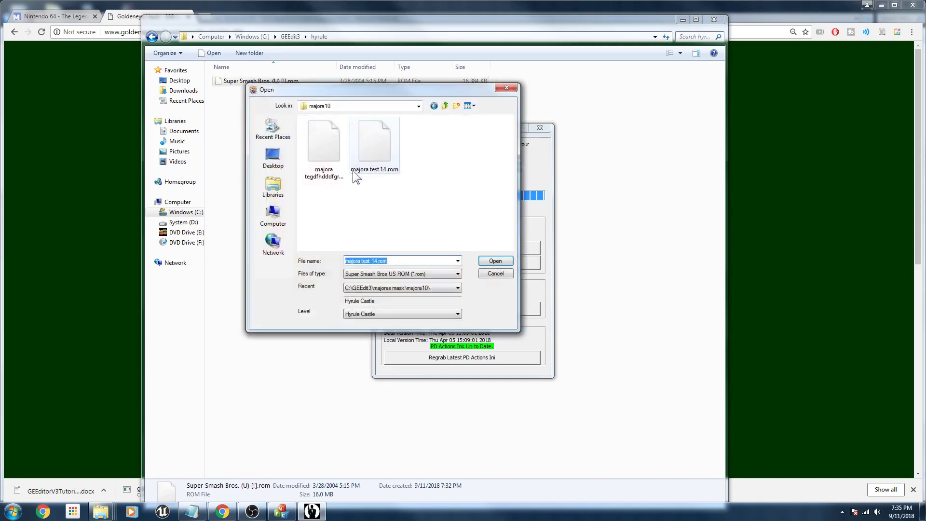
{"action": "left_click", "coordinate": [418, 106]}
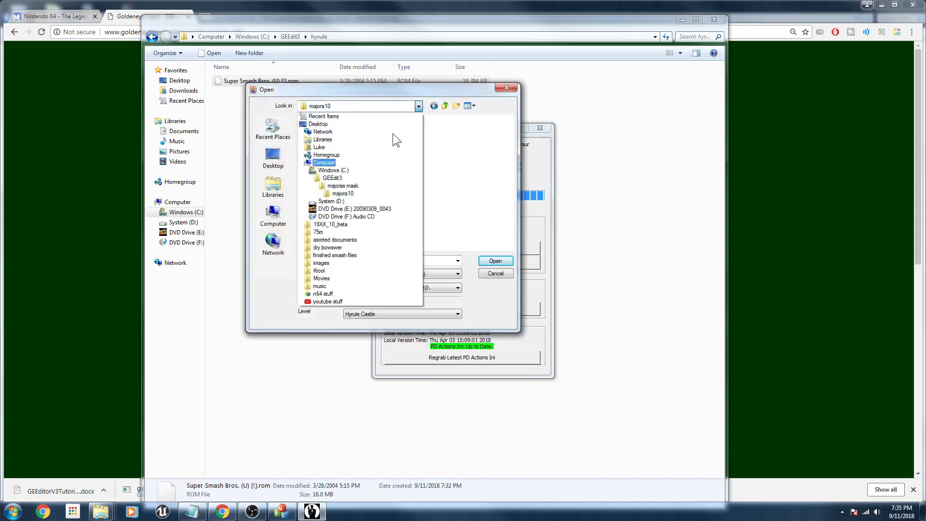
{"action": "left_click", "coordinate": [337, 179]}
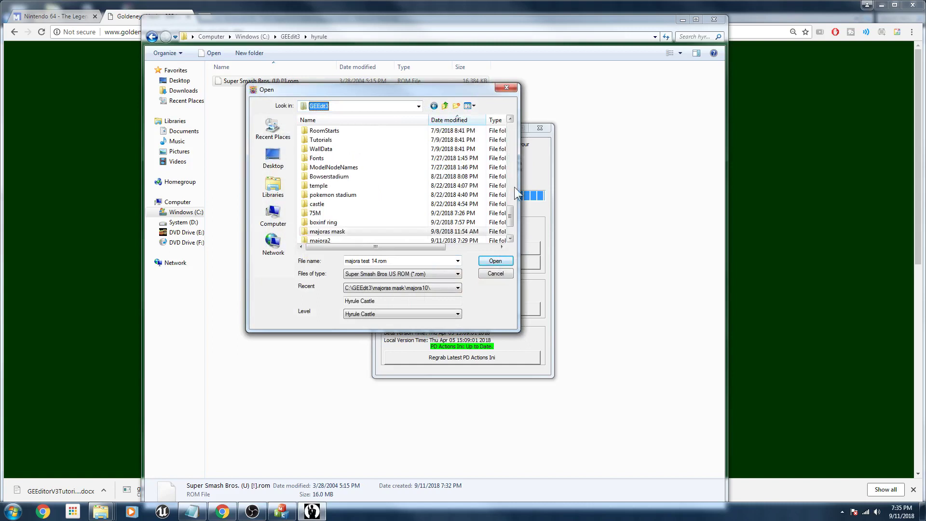
{"action": "left_click_drag", "start_coordinate": [510, 217], "coordinate": [511, 236]}
{"action": "double_click", "coordinate": [343, 212]}
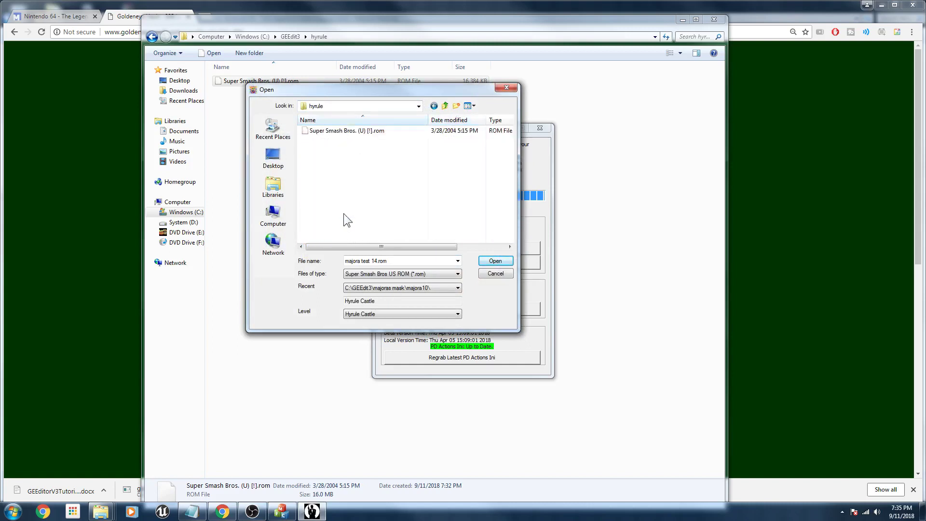
{"action": "left_click", "coordinate": [383, 312]}
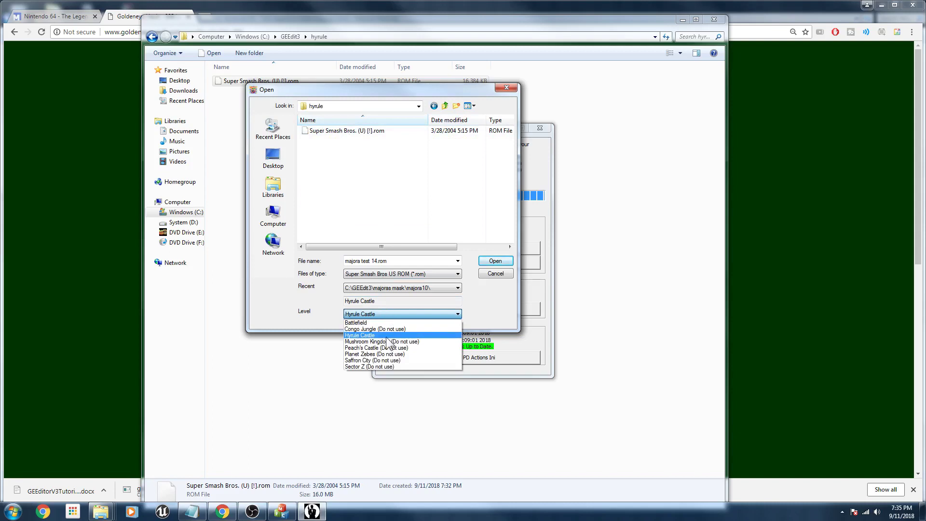
{"action": "left_click", "coordinate": [386, 335]}
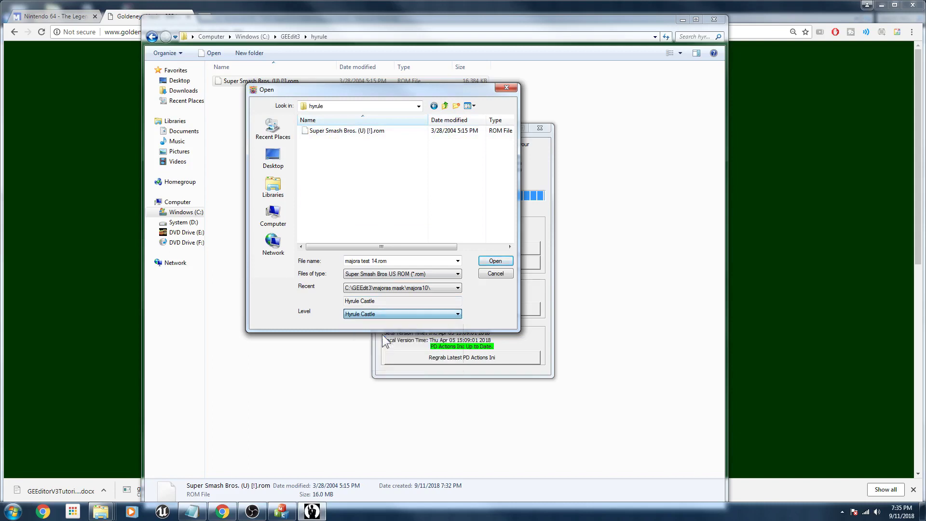
{"action": "left_click", "coordinate": [495, 261]}
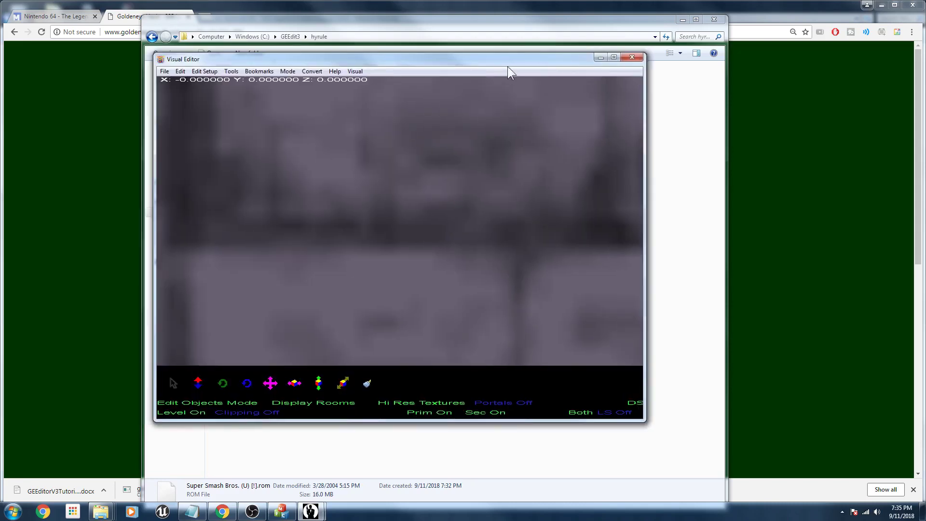
Maximize the Visual Editor, confirm the Preferences dialog, and close the Hyrule Castle child window
{"action": "left_click", "coordinate": [614, 58]}
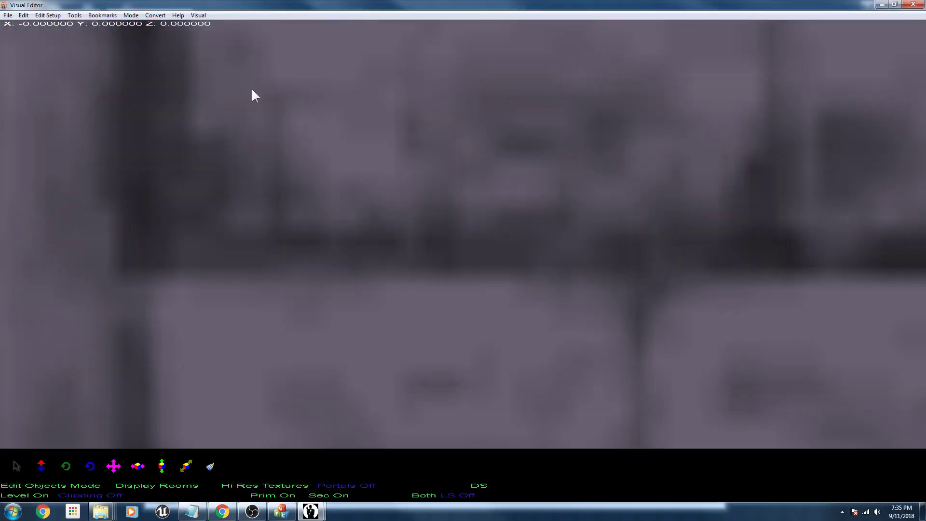
{"action": "left_click", "coordinate": [76, 15]}
{"action": "left_click", "coordinate": [114, 256]}
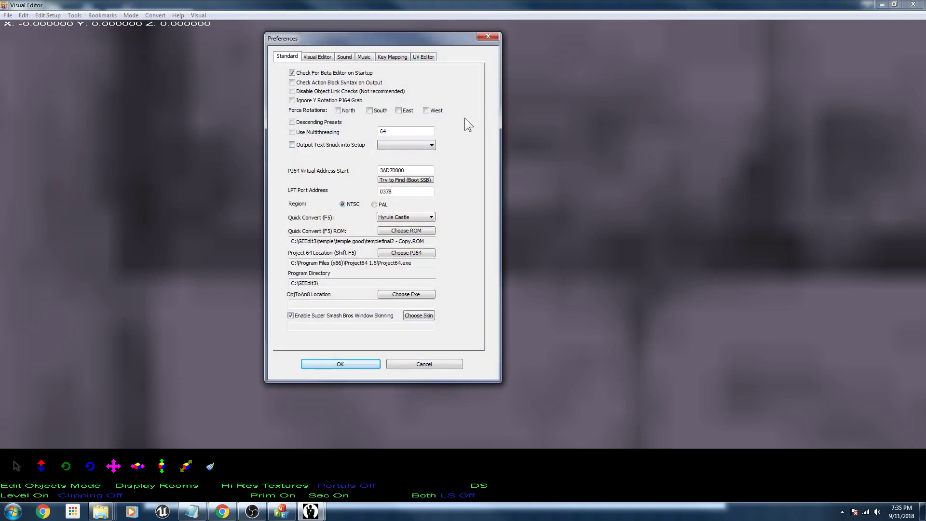
{"action": "left_click", "coordinate": [313, 58]}
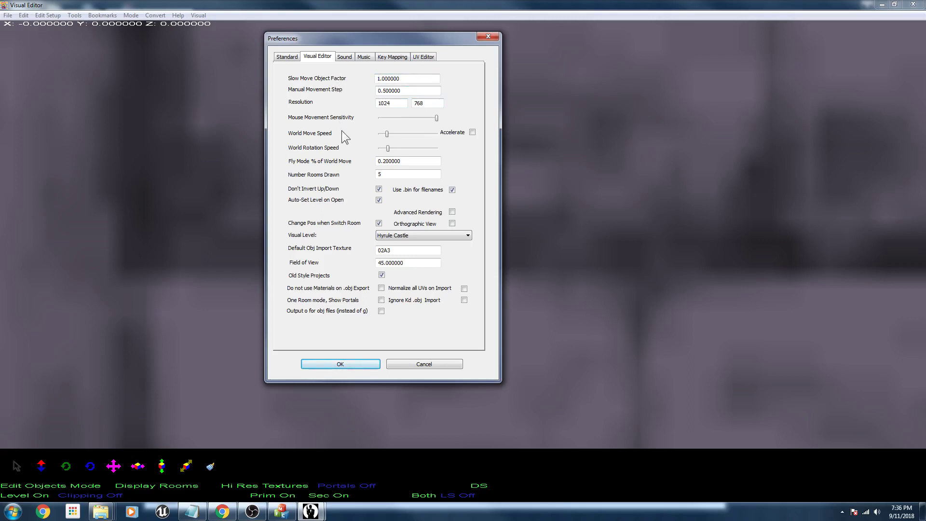
{"action": "left_click", "coordinate": [343, 57]}
{"action": "left_click", "coordinate": [308, 57]}
{"action": "left_click", "coordinate": [369, 367]}
{"action": "left_click", "coordinate": [452, 122]}
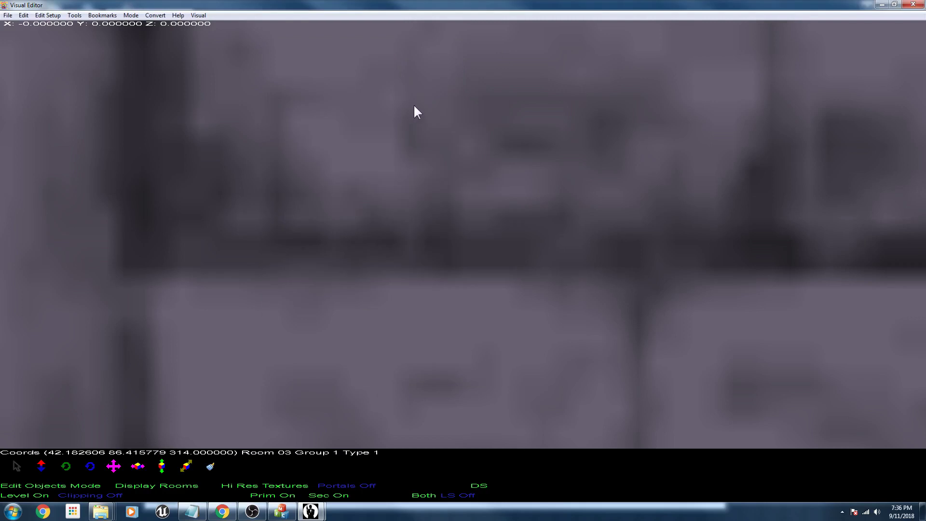
Fly the camera back in FlyMode until the castle tower and walls show, then exit FlyMode
{"action": "right_click", "coordinate": [413, 118]}
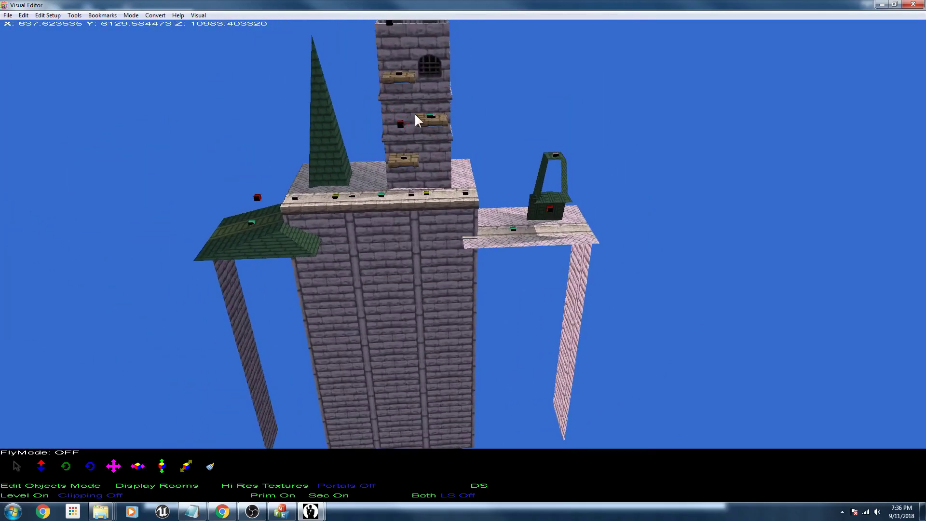
{"action": "key", "text": "f"}
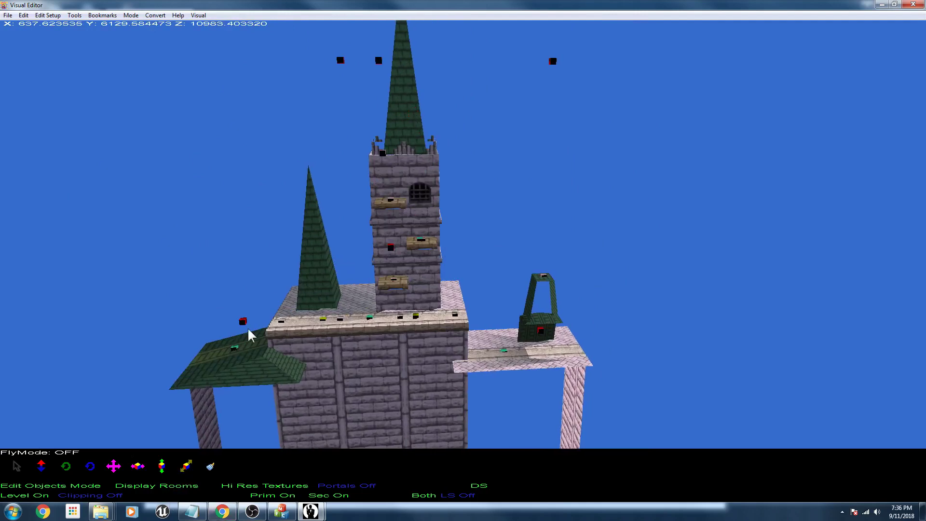
Cycle the display mode through single-room and rooms views back to Display Full Level
{"action": "left_click", "coordinate": [150, 487]}
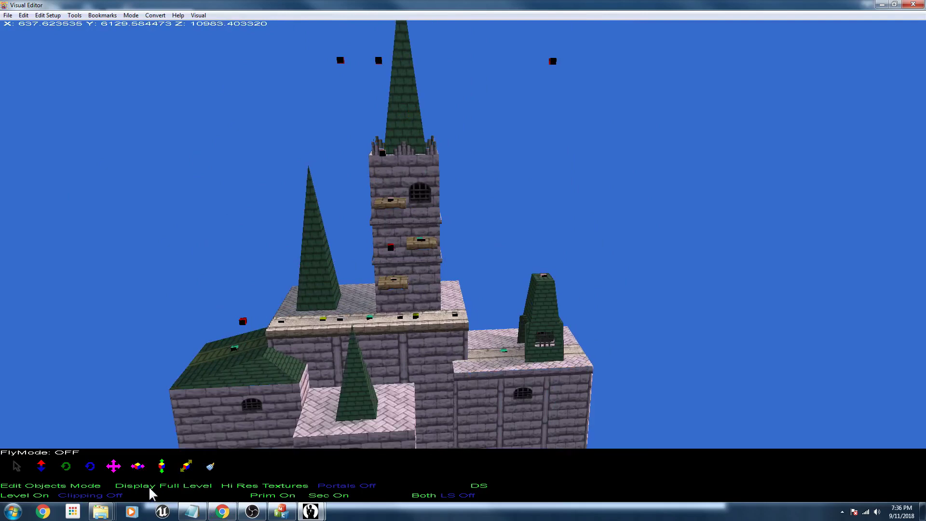
{"action": "left_click", "coordinate": [150, 489]}
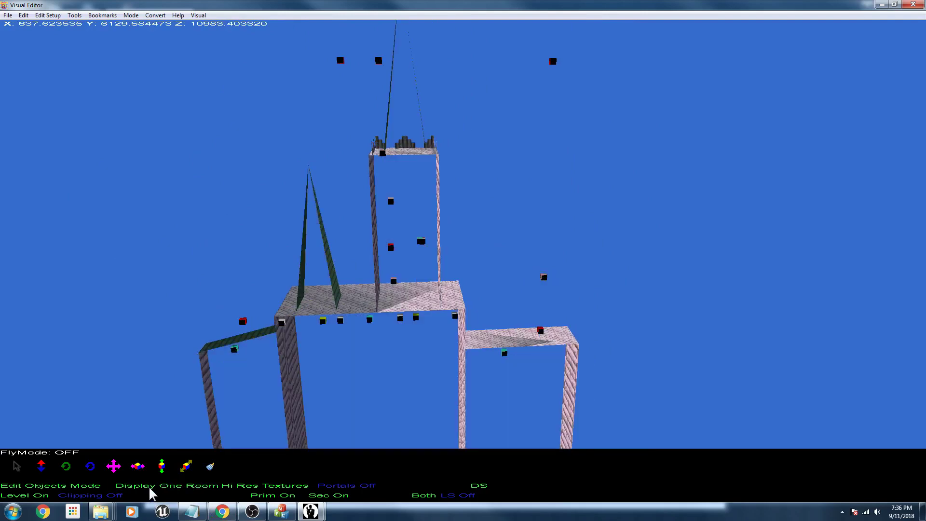
{"action": "left_click", "coordinate": [151, 487]}
{"action": "left_click", "coordinate": [159, 490]}
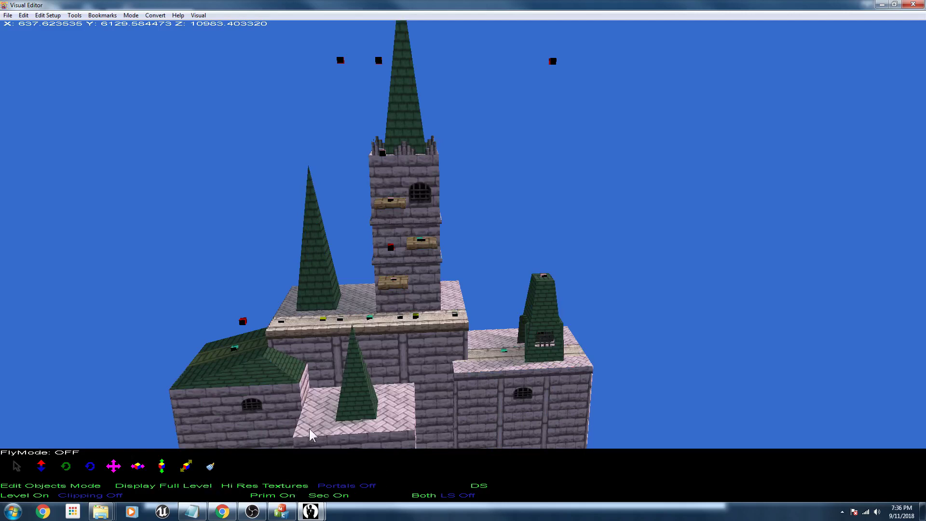
Turn Clipping On and fly the camera back to view the castle's collision outlines
{"action": "left_click", "coordinate": [113, 496]}
{"action": "right_click", "coordinate": [247, 351]}
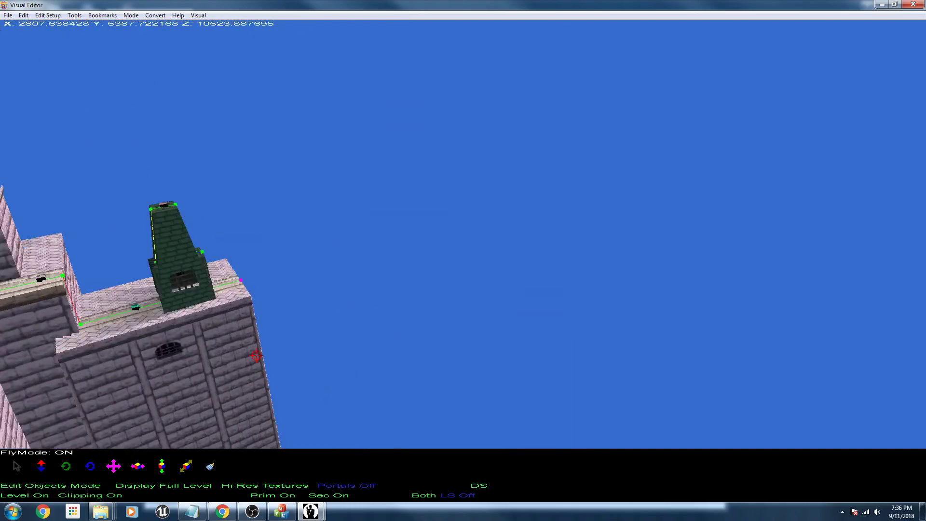
{"action": "key", "text": "s"}
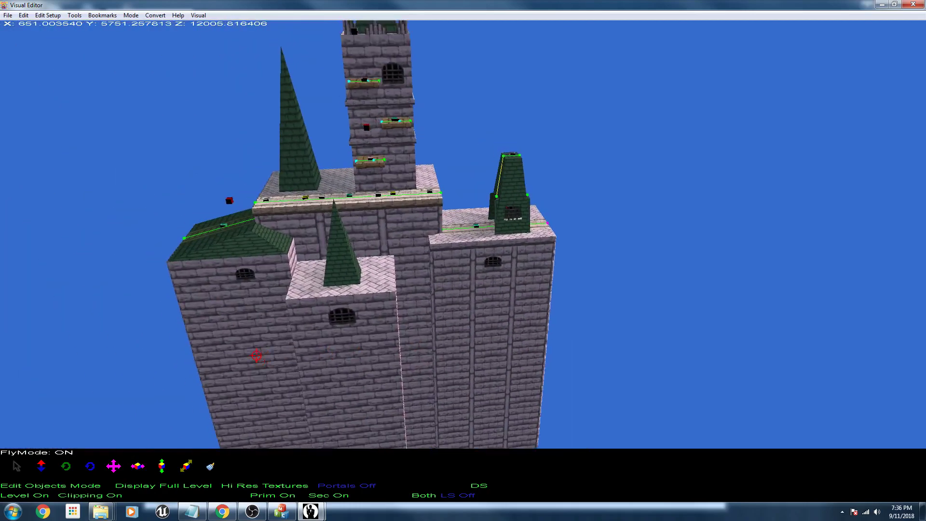
{"action": "right_click", "coordinate": [256, 355]}
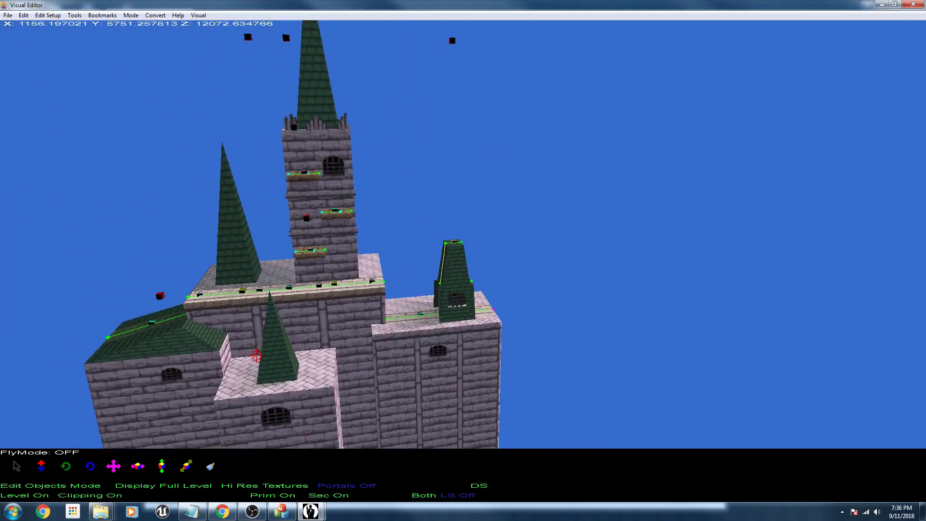
{"action": "left_click", "coordinate": [170, 489]}
{"action": "left_click", "coordinate": [171, 490]}
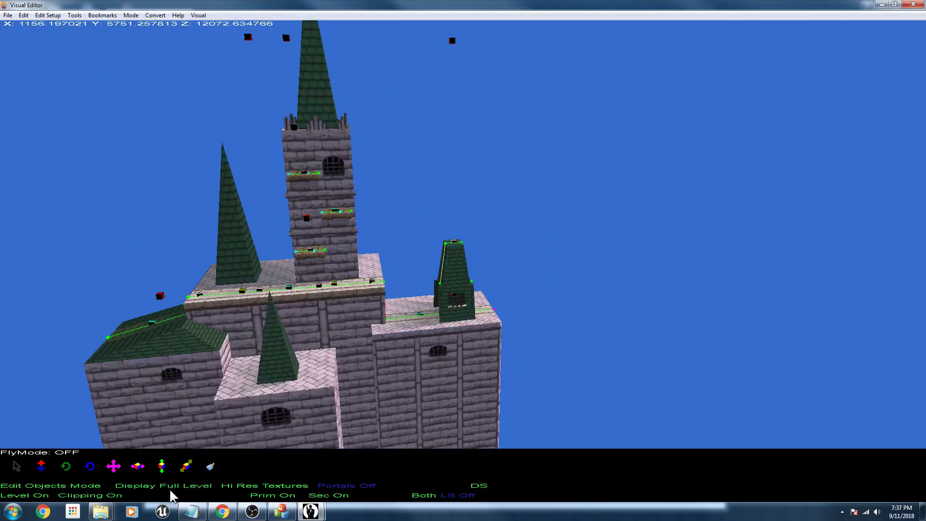